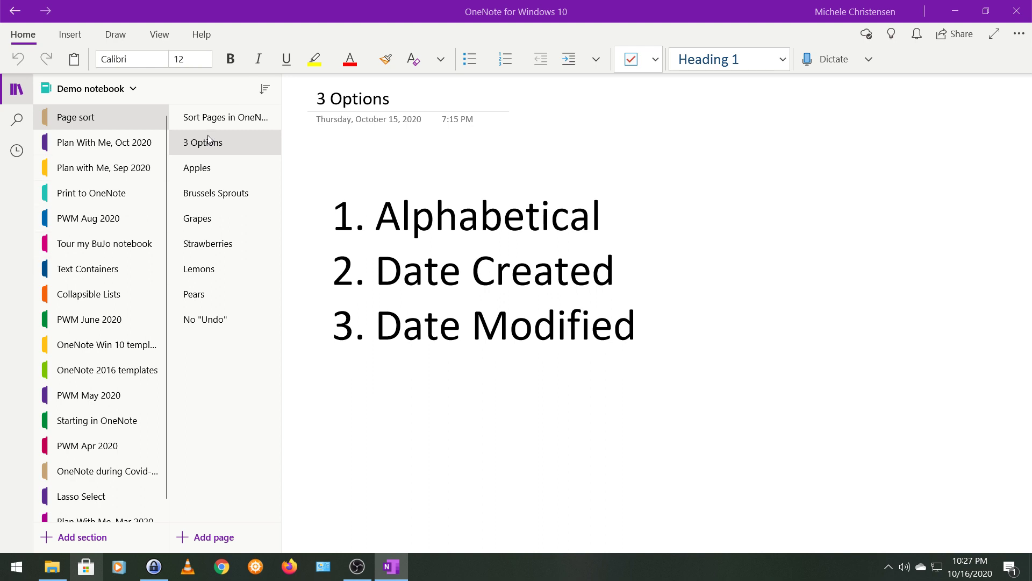
- Sort the pages of the Page sort section alphabetically, switching from ascending to descending and back to ascending order
{"action": "left_click", "coordinate": [265, 90]}
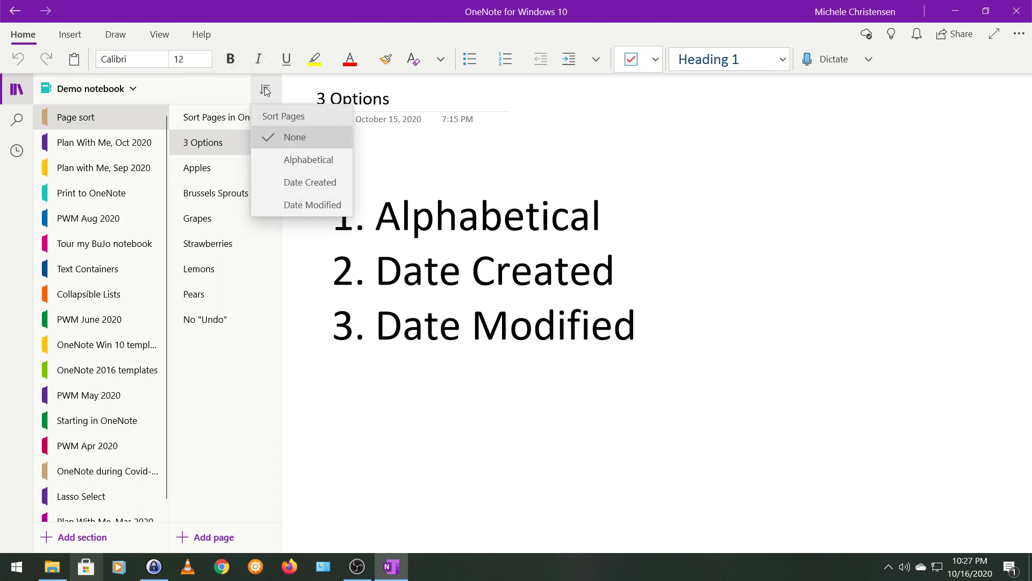
{"action": "left_click", "coordinate": [302, 161]}
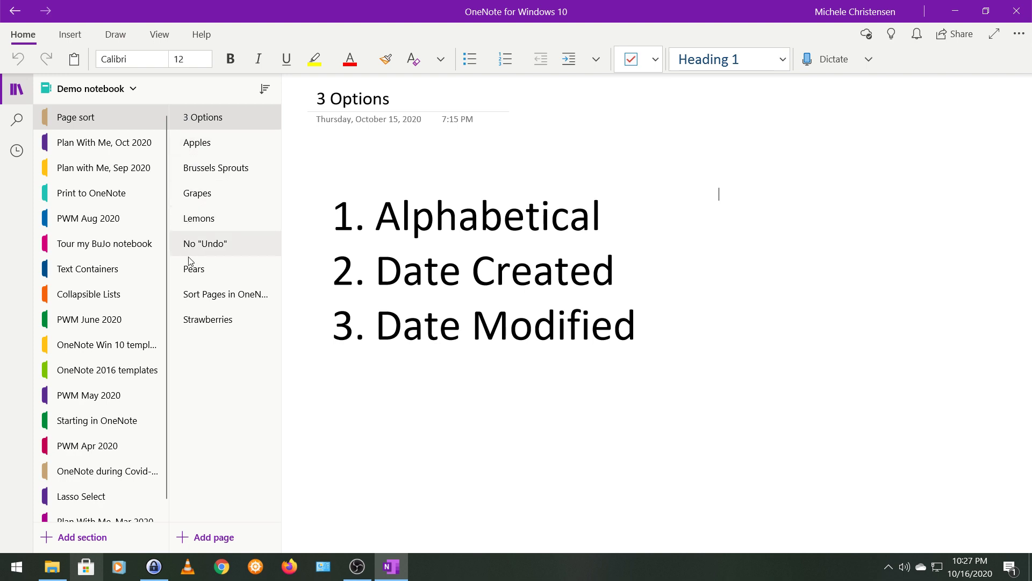
{"action": "left_click", "coordinate": [265, 89]}
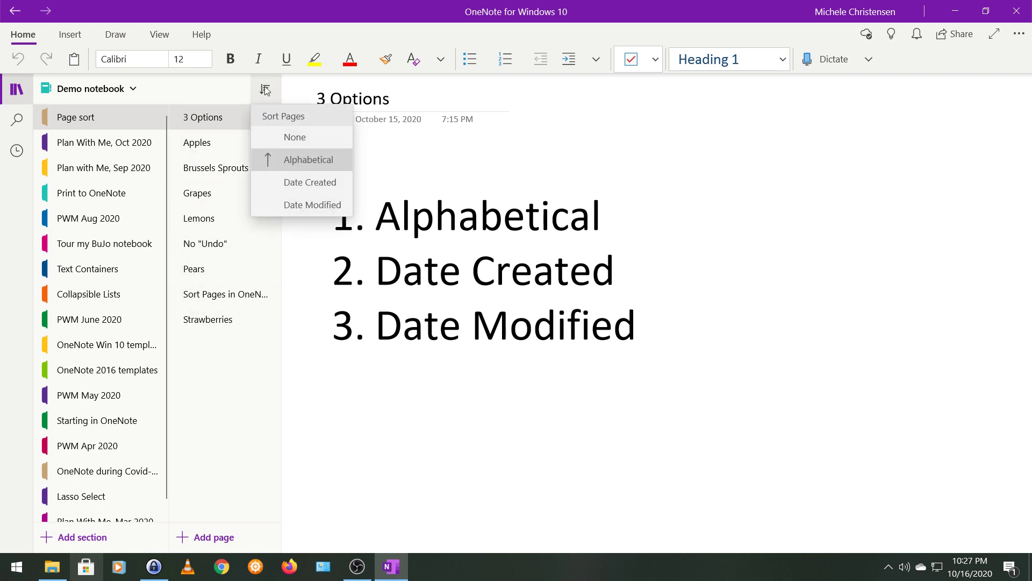
{"action": "left_click", "coordinate": [288, 161]}
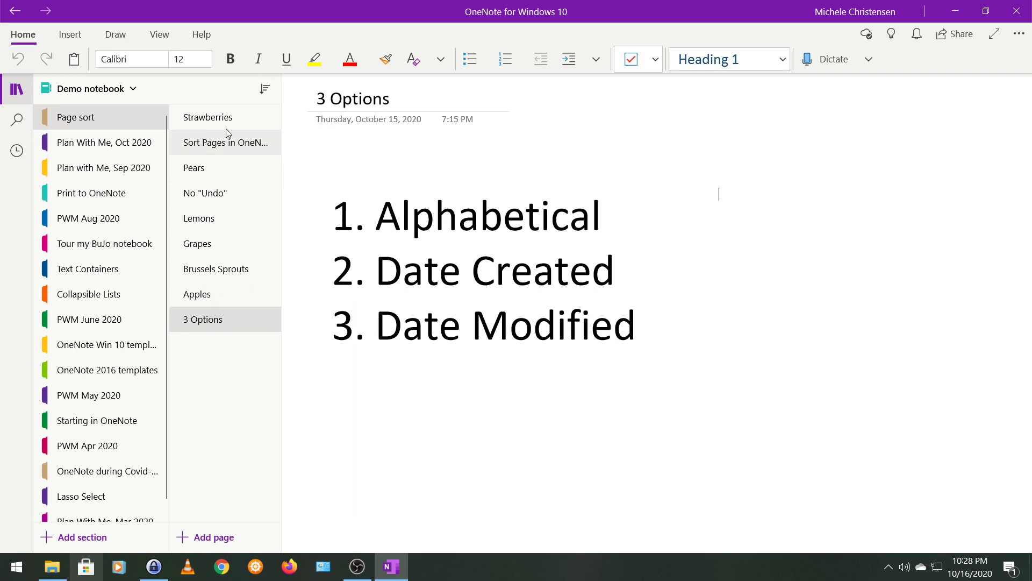
{"action": "left_click", "coordinate": [264, 89]}
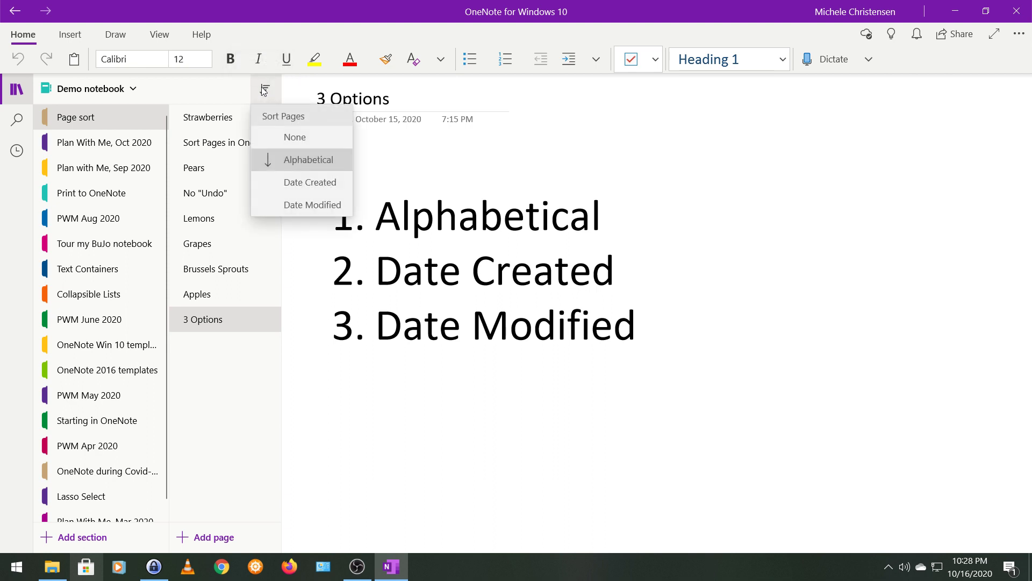
{"action": "left_click", "coordinate": [284, 164]}
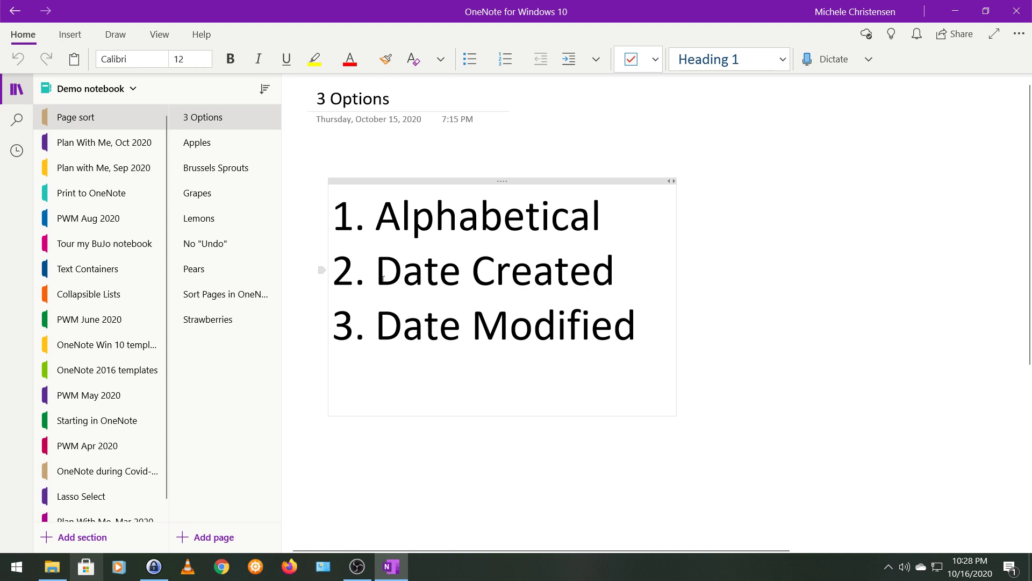
- Sort the pages by Date Created, newest first, and compare the creation times on the newest and oldest pages
{"action": "left_click", "coordinate": [264, 90]}
{"action": "left_click", "coordinate": [289, 181]}
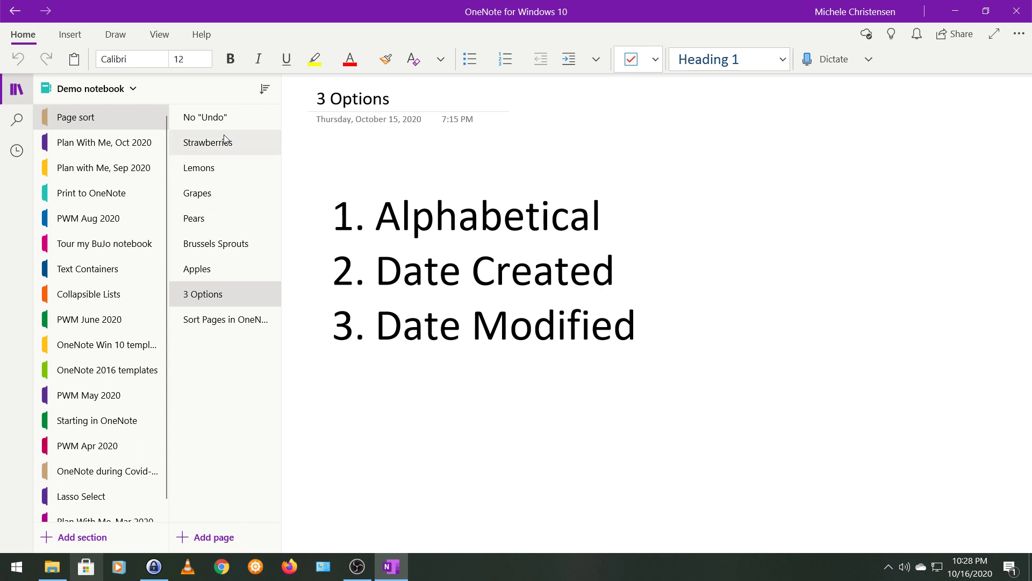
{"action": "left_click", "coordinate": [250, 117]}
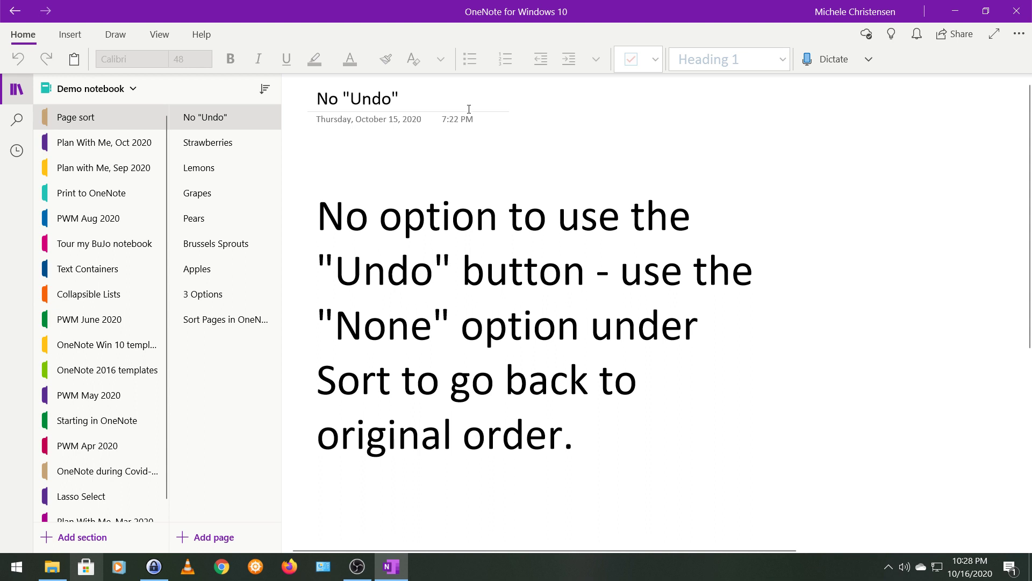
{"action": "left_click", "coordinate": [237, 144]}
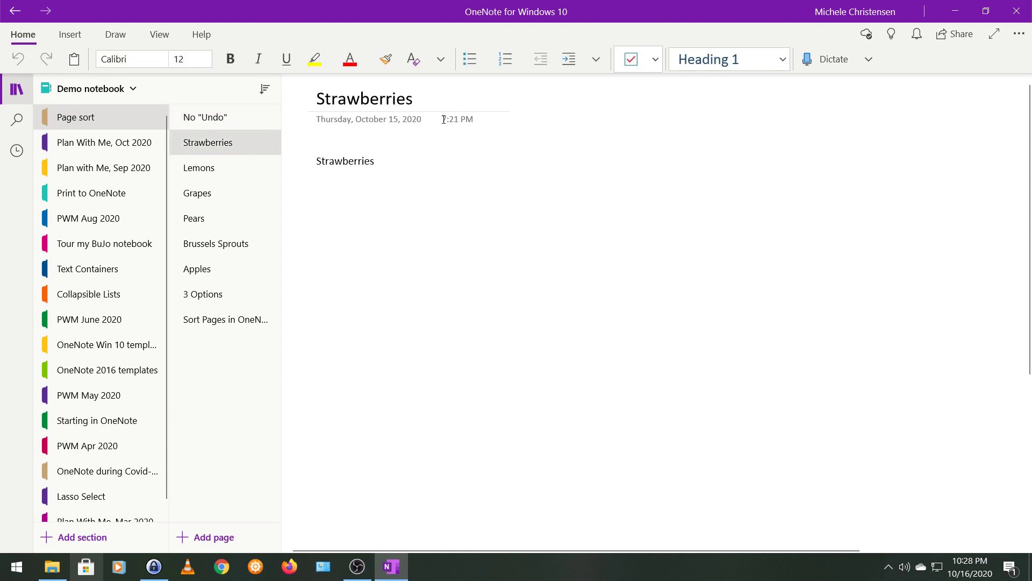
{"action": "left_click", "coordinate": [260, 170]}
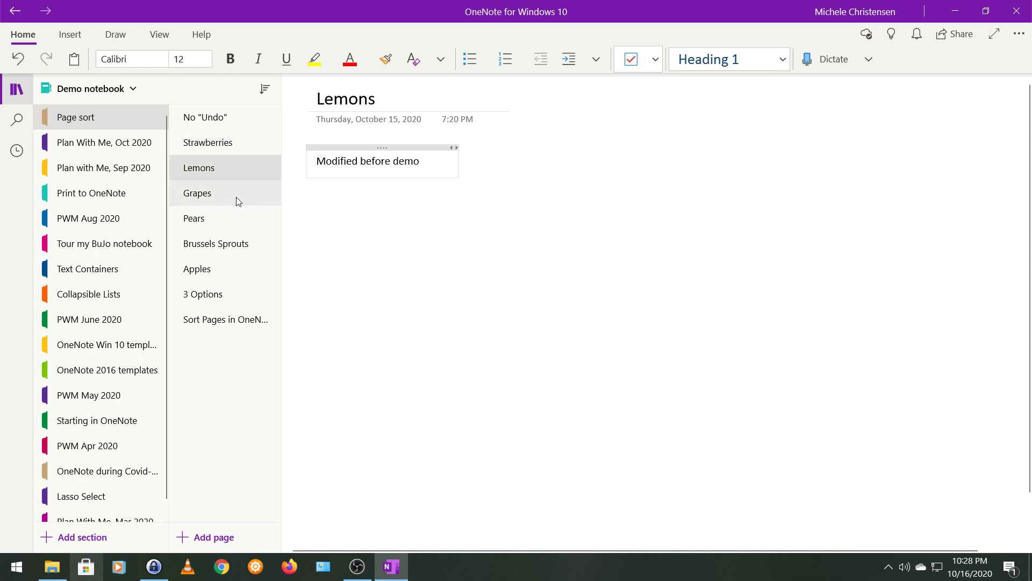
{"action": "left_click", "coordinate": [256, 193]}
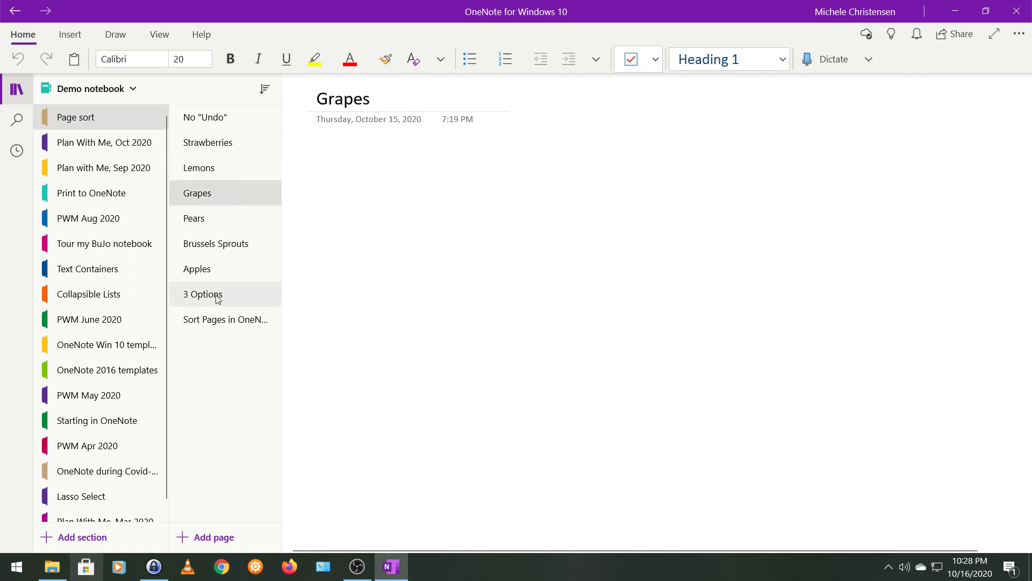
{"action": "left_click", "coordinate": [230, 320]}
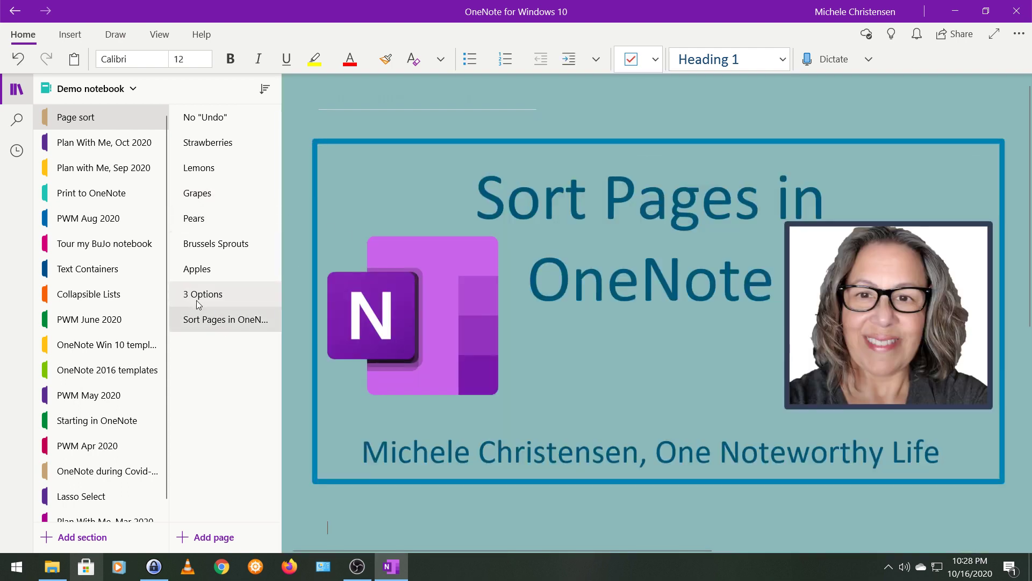
{"action": "left_click", "coordinate": [200, 297]}
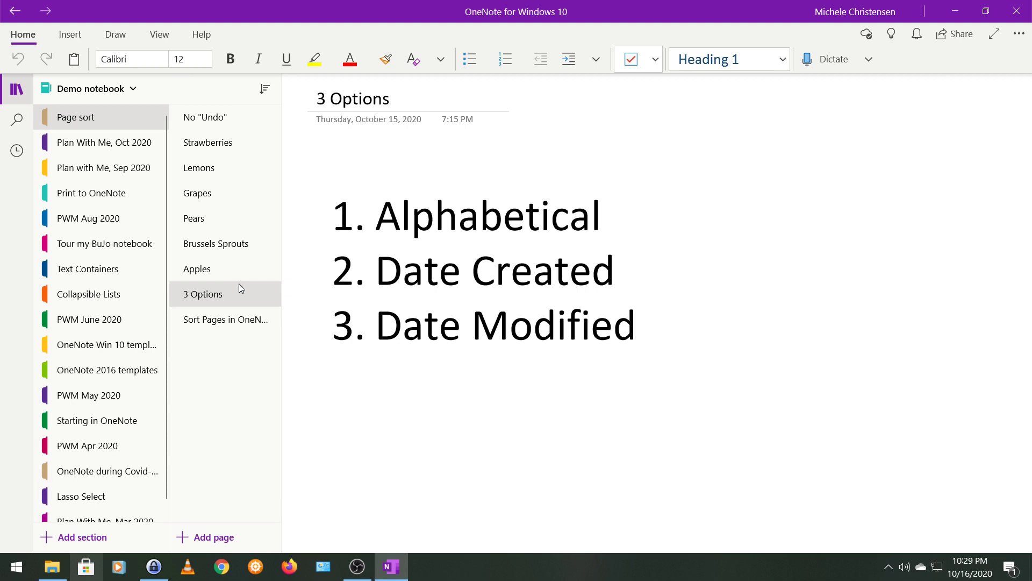
{"action": "left_click", "coordinate": [227, 321]}
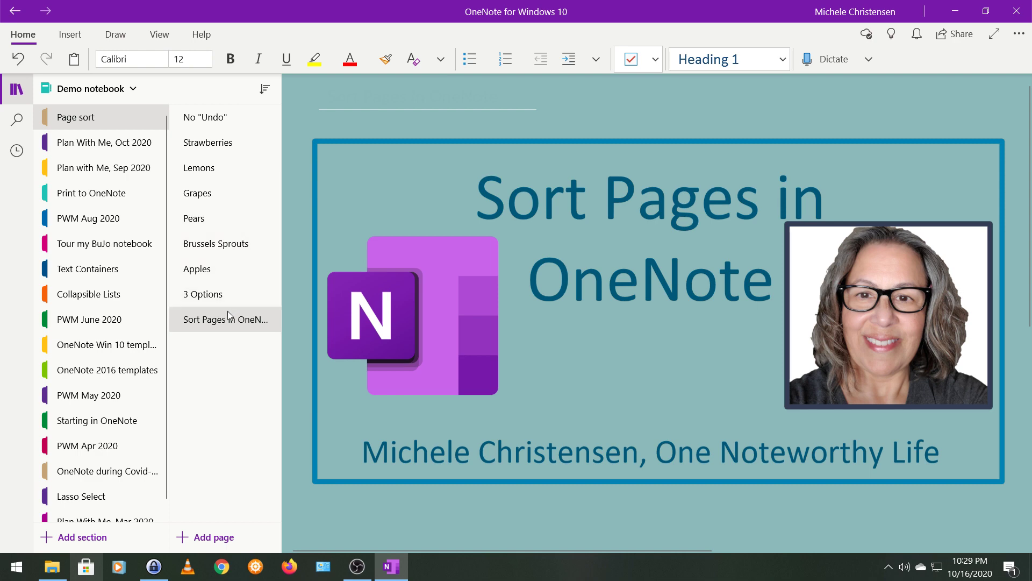
- Reverse the Date Created sort to list the oldest page first and open the 3 Options page
{"action": "left_click", "coordinate": [265, 91]}
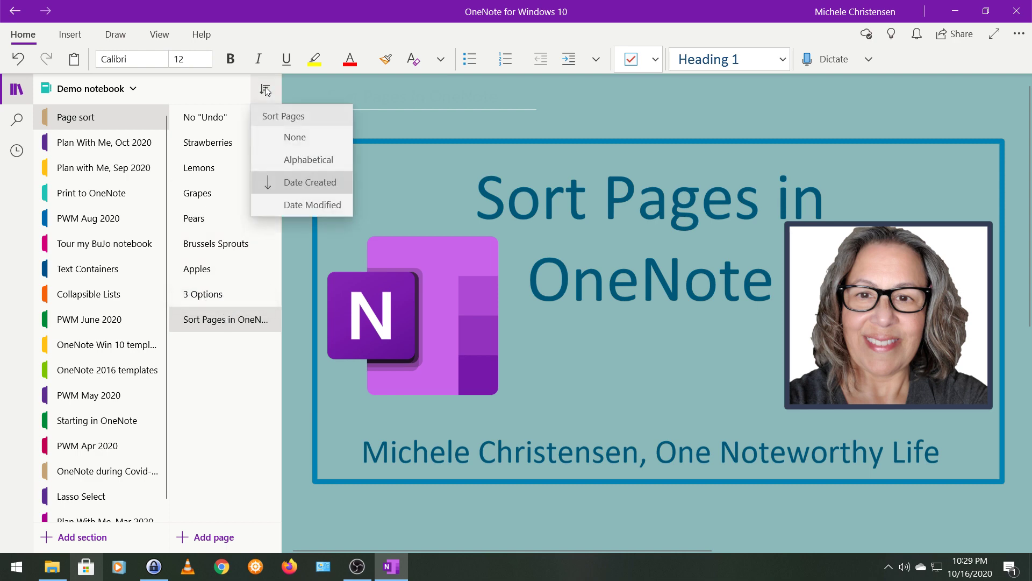
{"action": "left_click", "coordinate": [284, 183]}
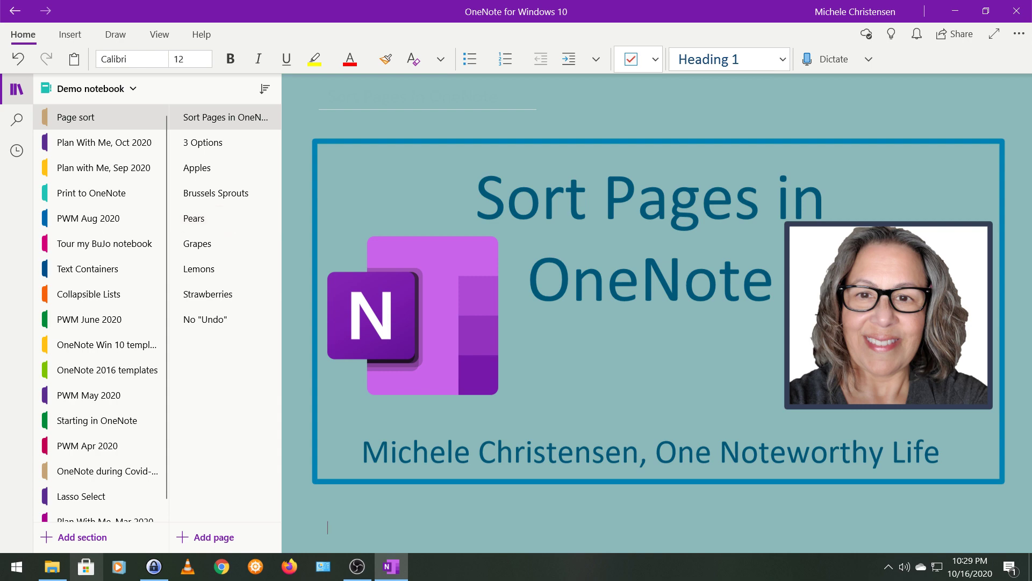
{"action": "left_click", "coordinate": [191, 141]}
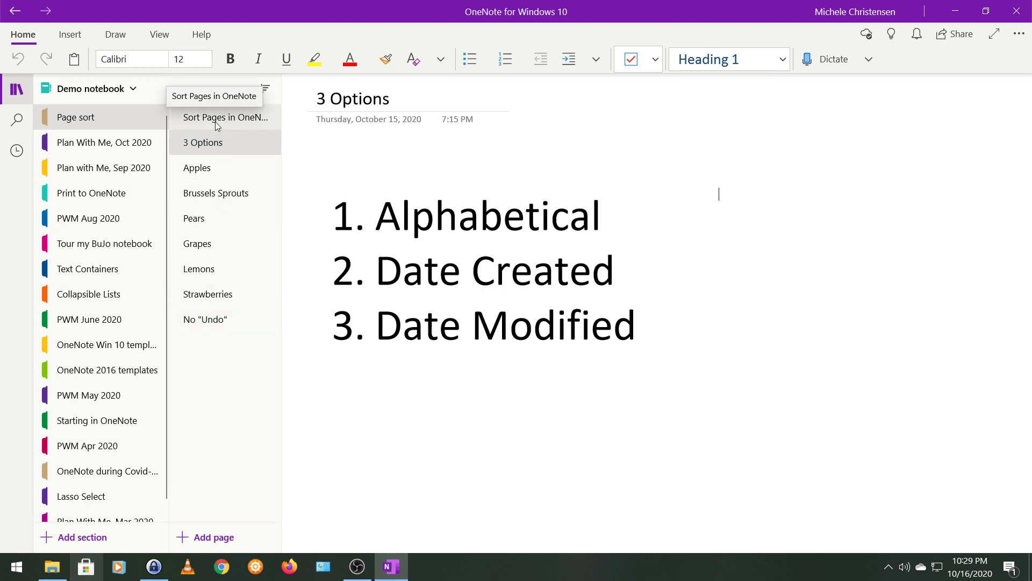
- Sort the pages by Date Modified with the newest first, and reverse that order to oldest first
{"action": "left_click", "coordinate": [265, 90]}
{"action": "left_click", "coordinate": [279, 204]}
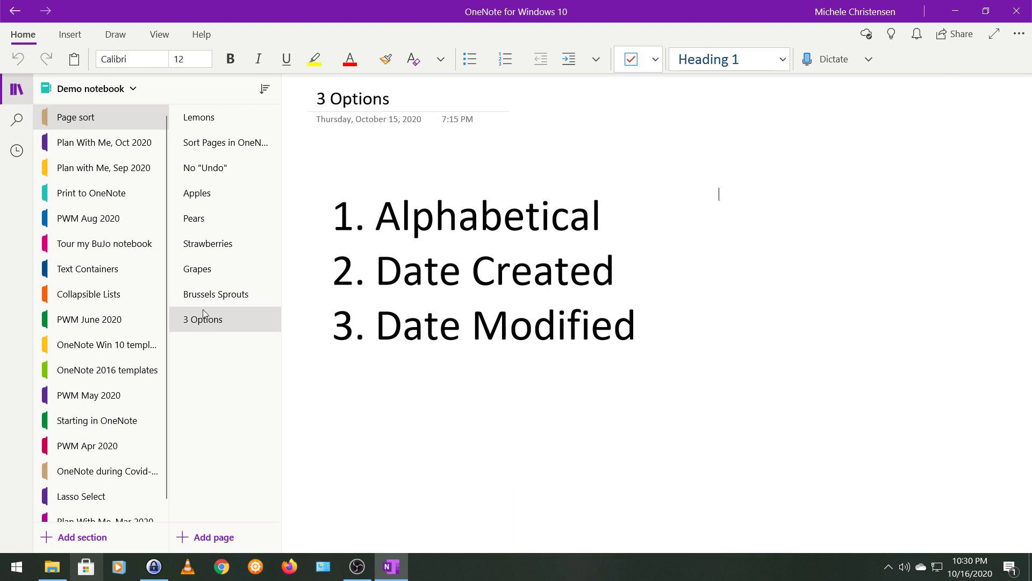
{"action": "left_click", "coordinate": [266, 90]}
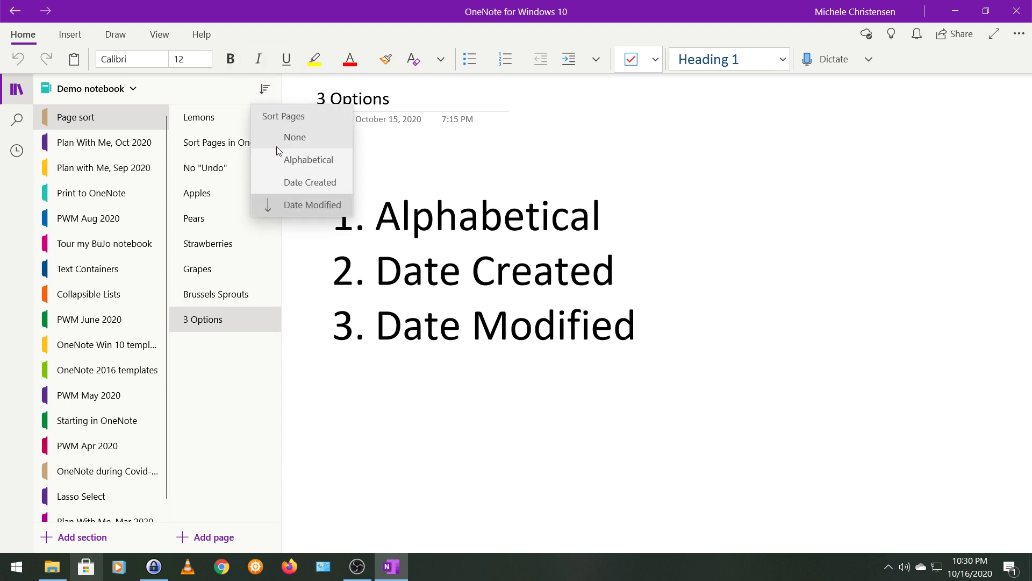
{"action": "left_click", "coordinate": [272, 206]}
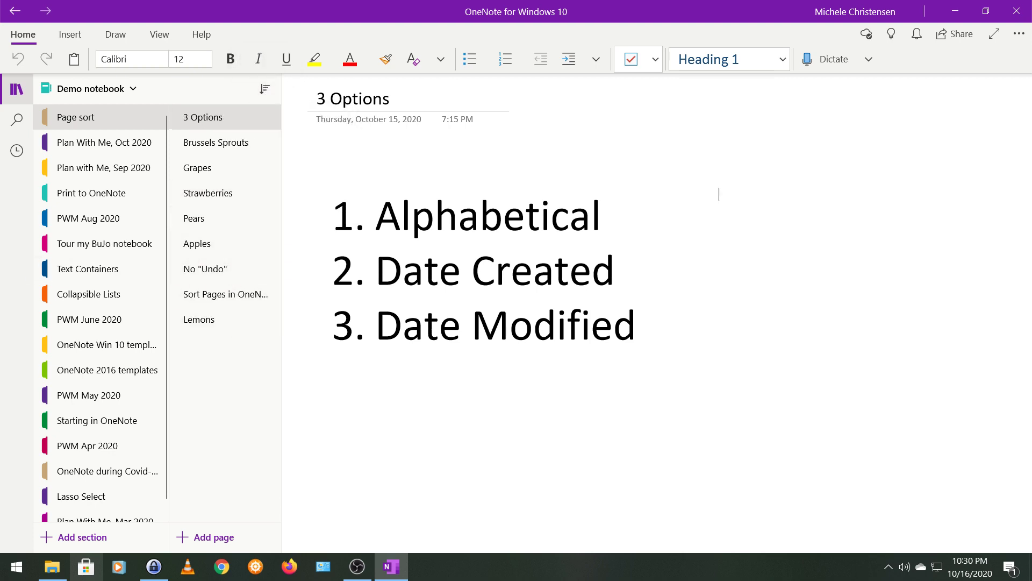
- Add the note "Modified during demo" to the body of the Grapes page, followed by a new line
{"action": "left_click", "coordinate": [215, 168]}
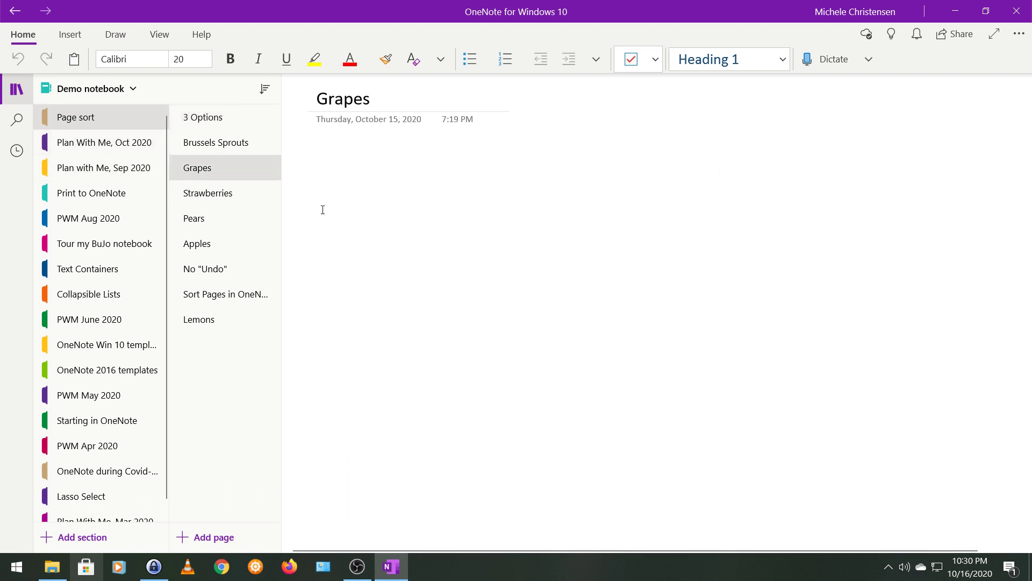
{"action": "left_click", "coordinate": [360, 196]}
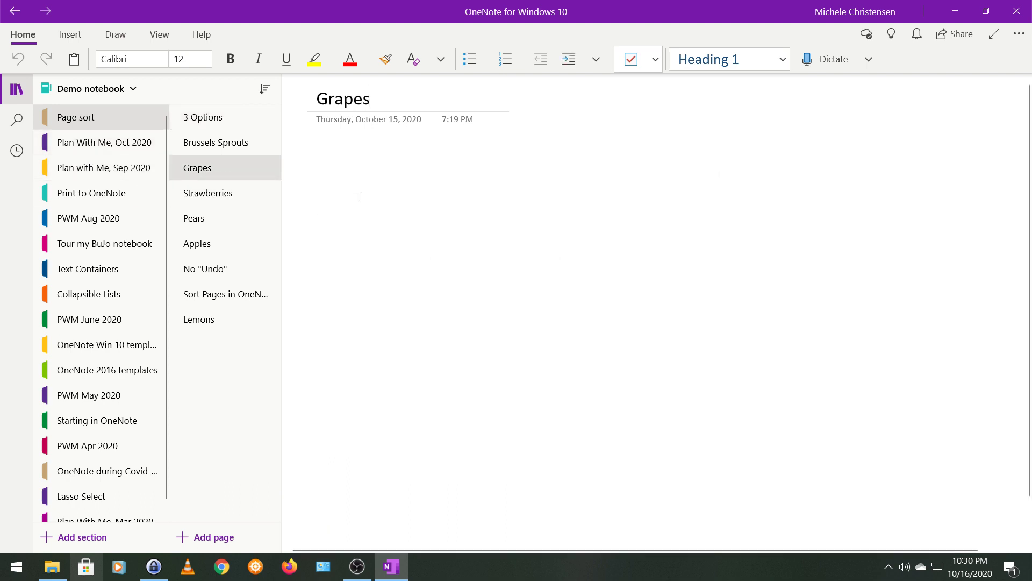
{"action": "type", "text": "Mo"}
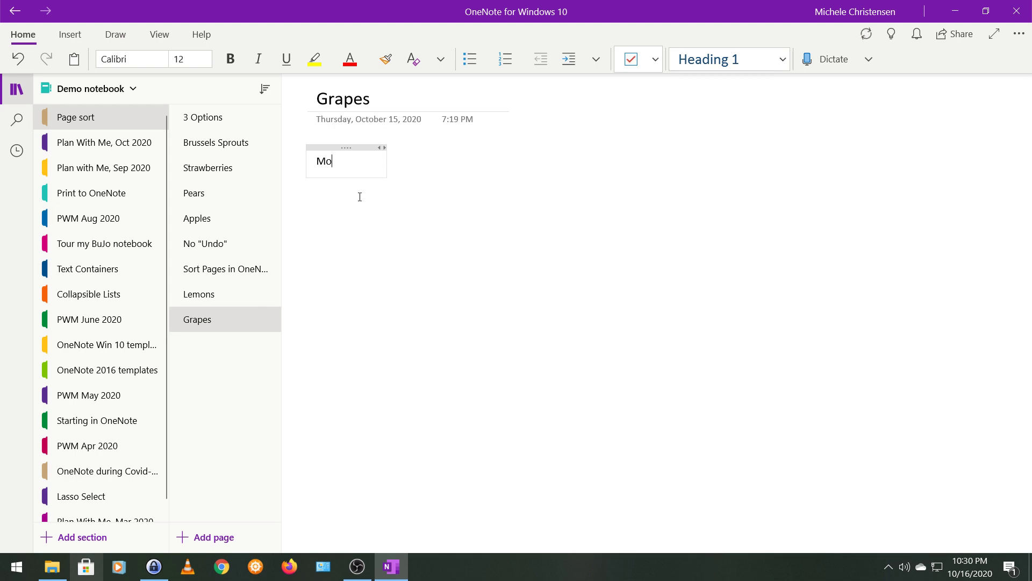
{"action": "type", "text": "dified during"}
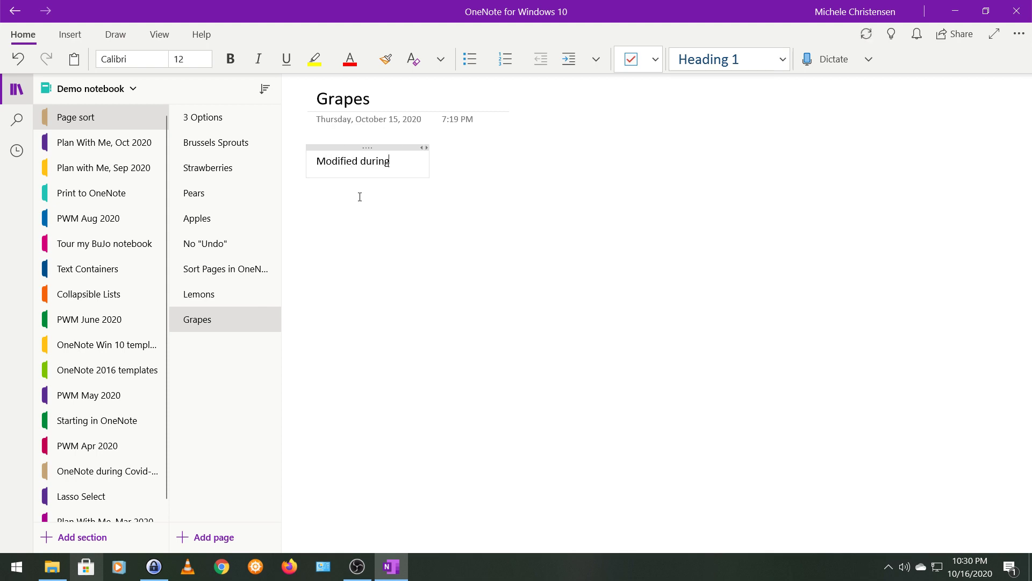
{"action": "type", "text": " demo"}
{"action": "key", "text": "Return"}
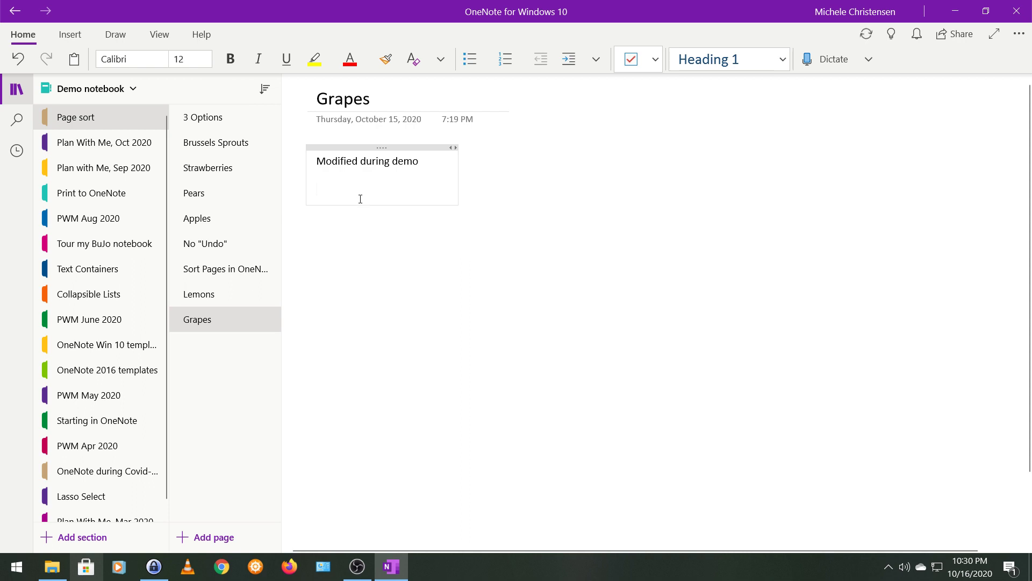
- Switch the Date Modified sort back to newest first and check the notes on the Lemons and Grapes pages
{"action": "left_click", "coordinate": [265, 89]}
{"action": "left_click", "coordinate": [280, 204]}
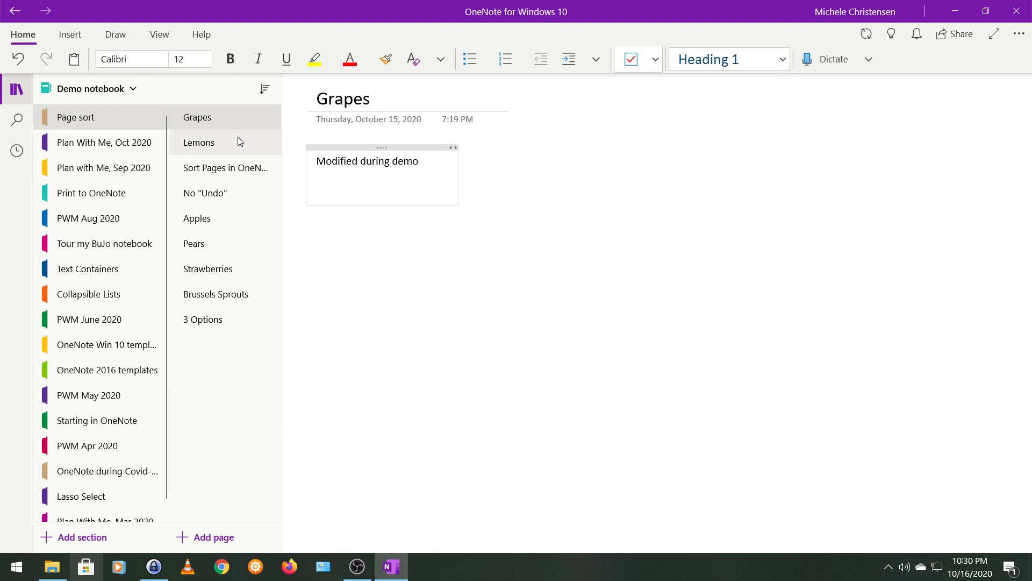
{"action": "left_click", "coordinate": [236, 143]}
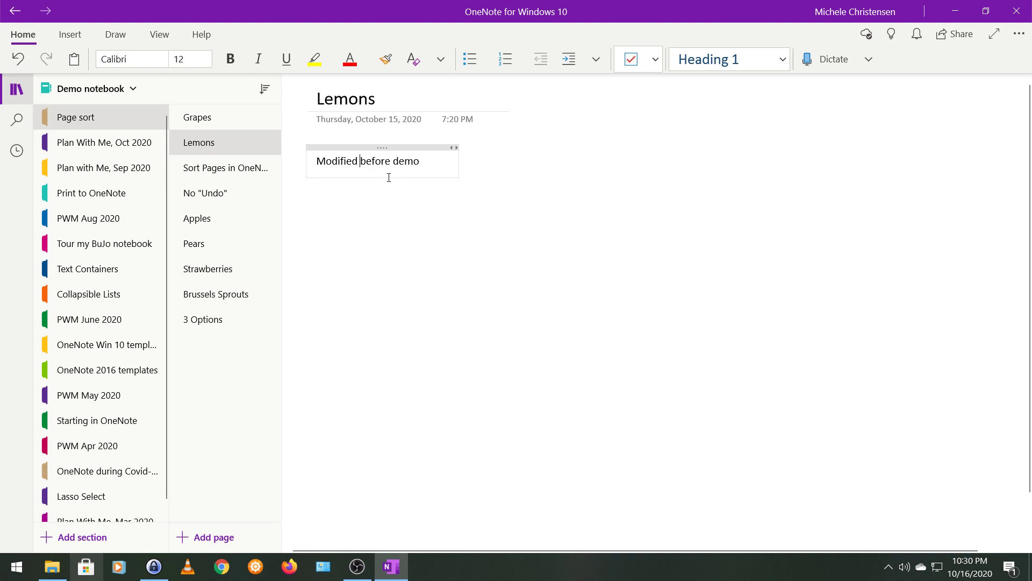
{"action": "left_click", "coordinate": [242, 125]}
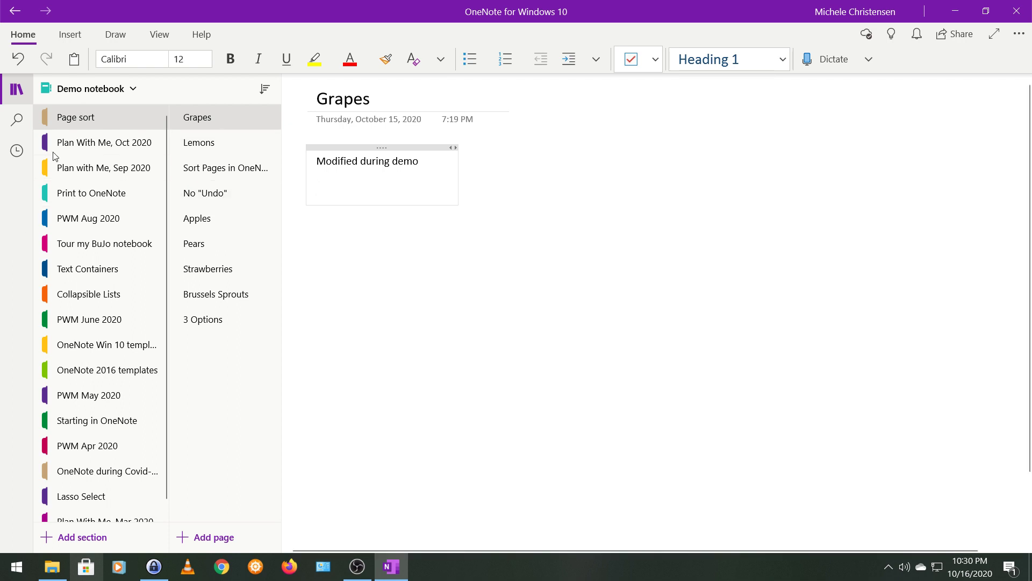
- Open the No "Undo" page and restore the original page order by setting the page sort to None
{"action": "left_click", "coordinate": [227, 200]}
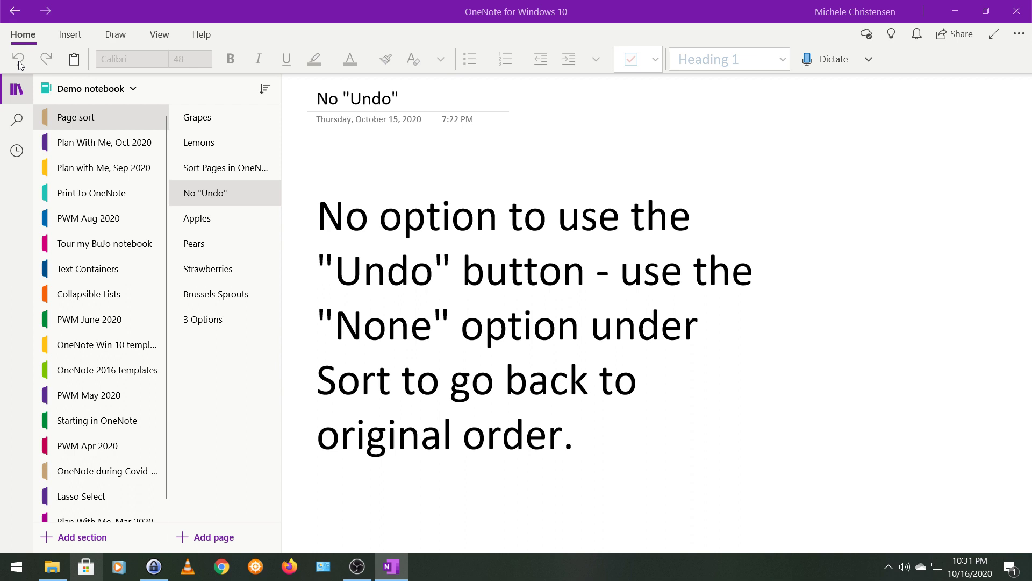
{"action": "left_click", "coordinate": [264, 93]}
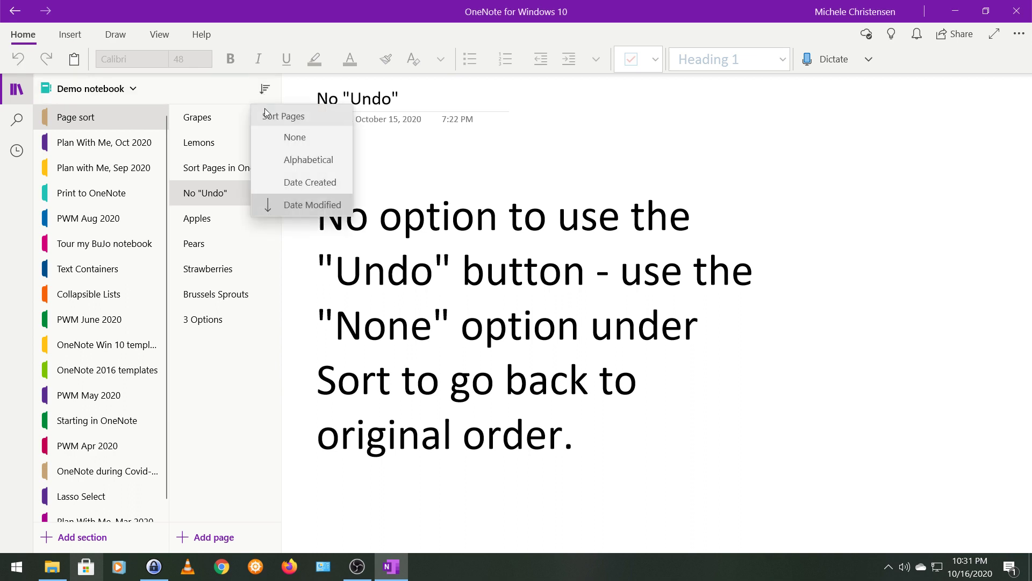
{"action": "left_click", "coordinate": [281, 139]}
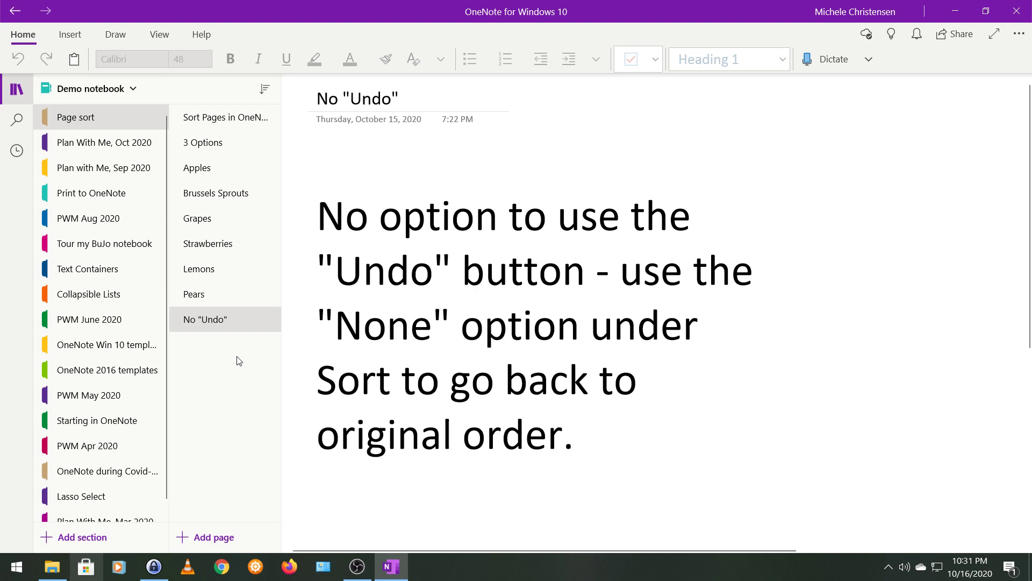
- Review the Sort Pages in OneNote and 3 Options pages, finishing on Sort Pages in OneNote
{"action": "left_click", "coordinate": [255, 117]}
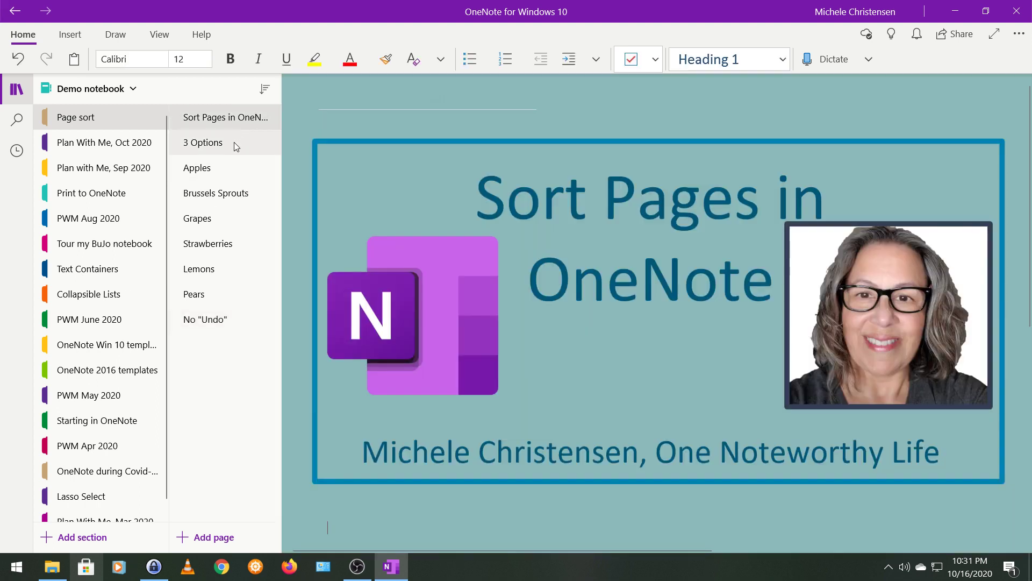
{"action": "left_click", "coordinate": [234, 142]}
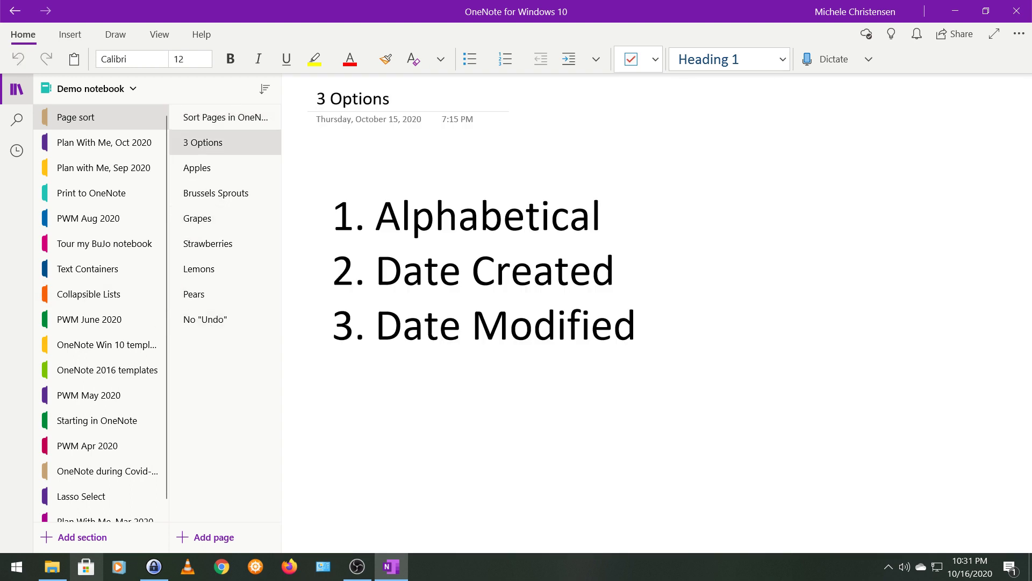
{"action": "left_click", "coordinate": [200, 119]}
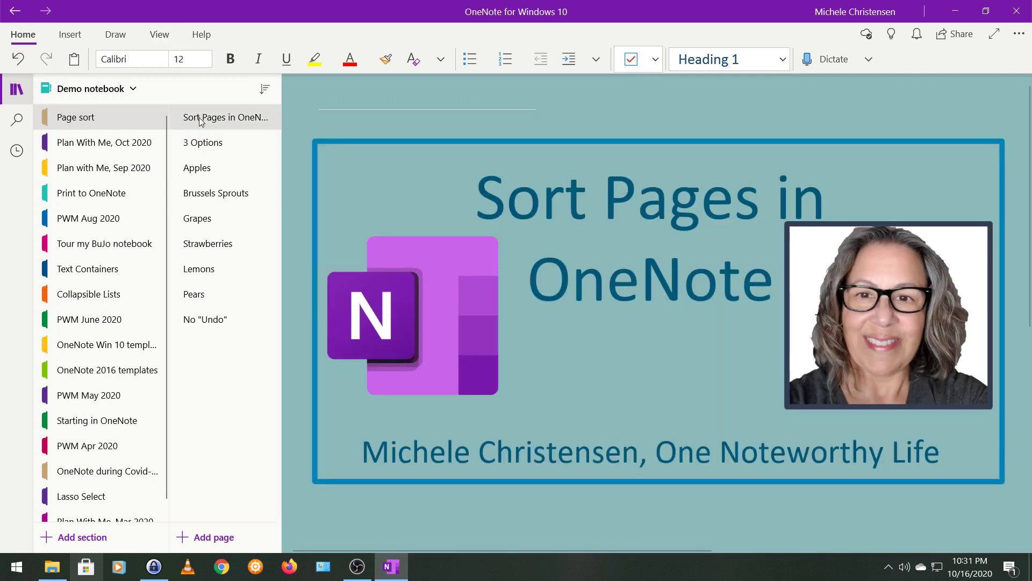